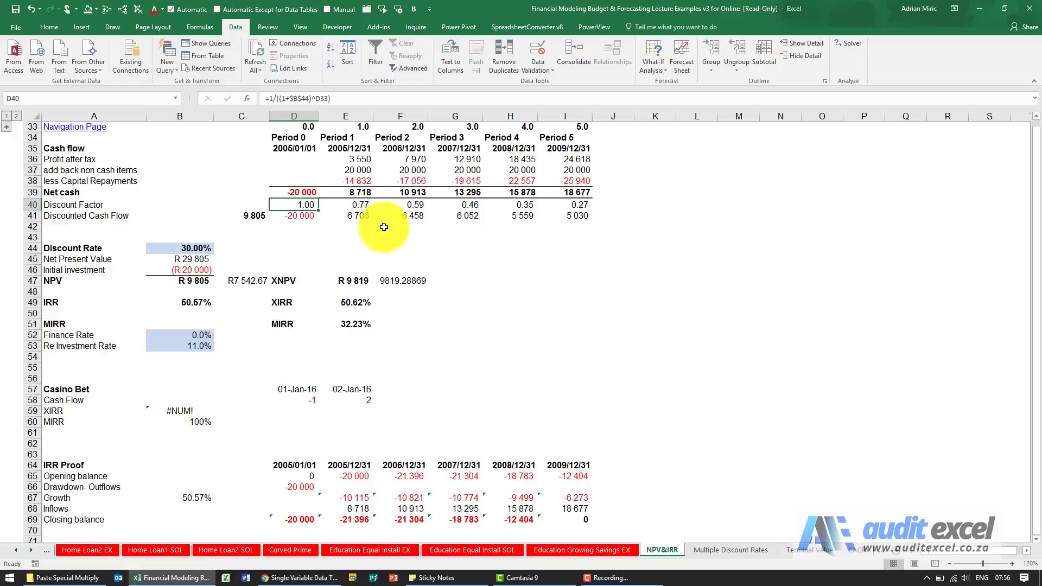
- Insert the PV function into empty cell E42 below the discounted cash flows
click(361, 205)
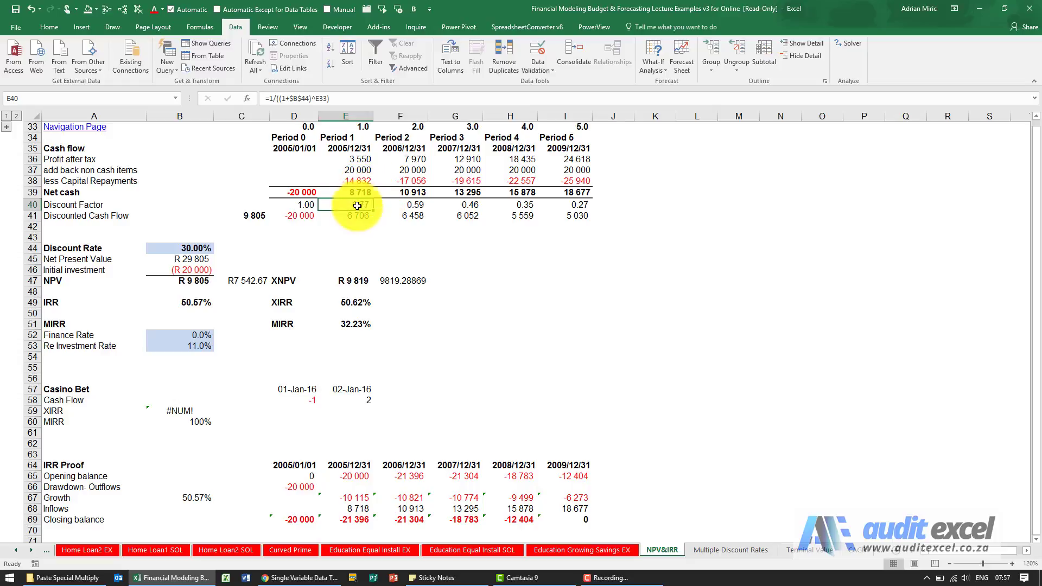
click(355, 226)
click(246, 99)
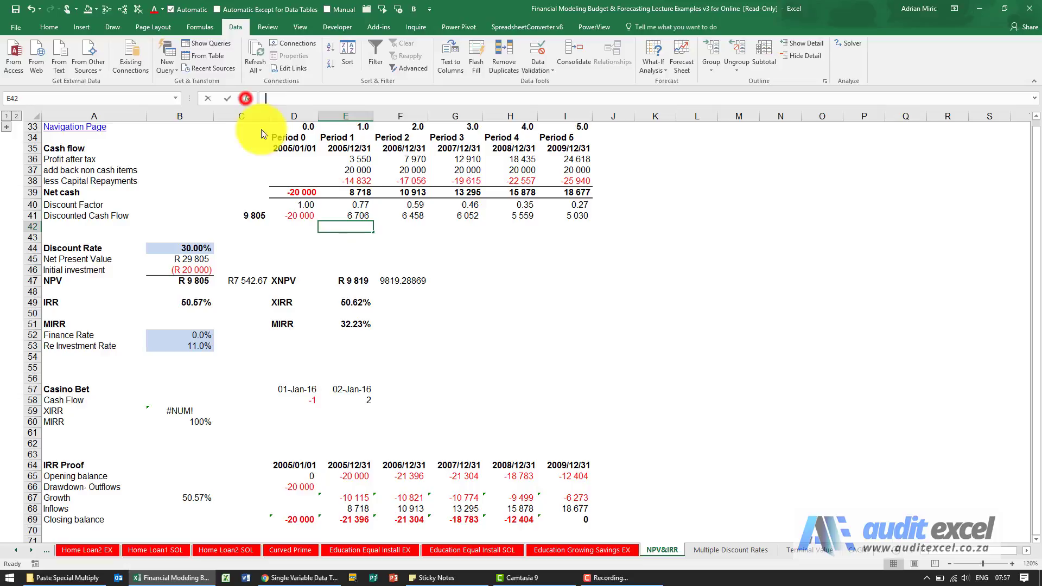
click(550, 323)
text(pv)
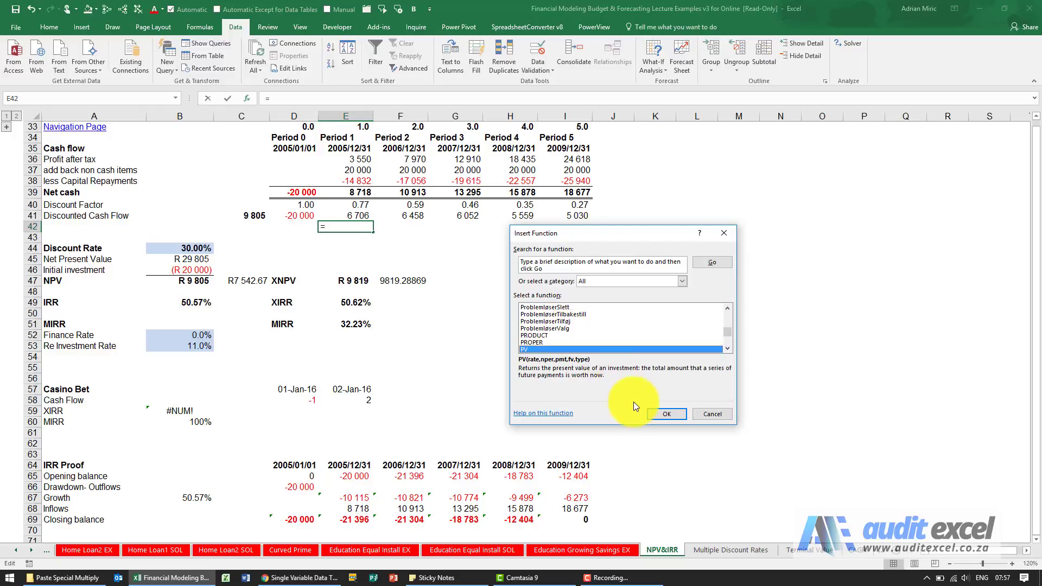
click(655, 413)
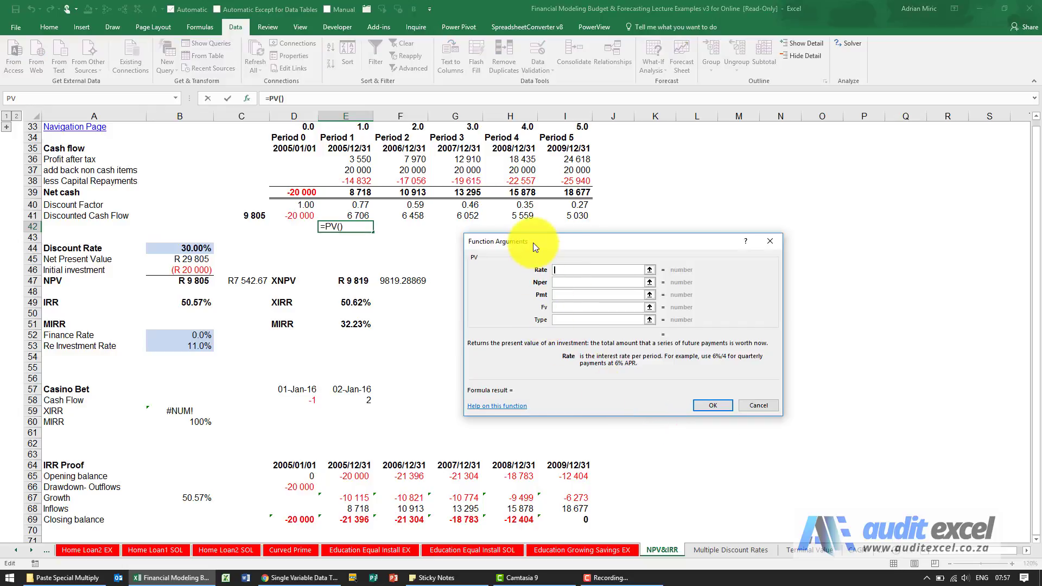
- Fill in the PV arguments Rate B44, Nper E33, Fv 1 and Type 0
drag(533, 242, 312, 256)
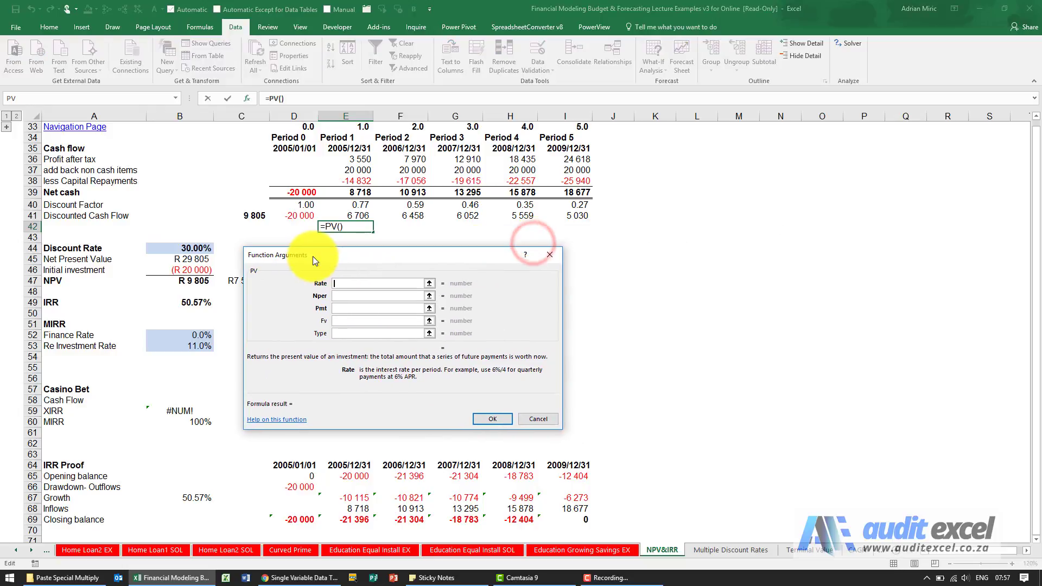
click(339, 281)
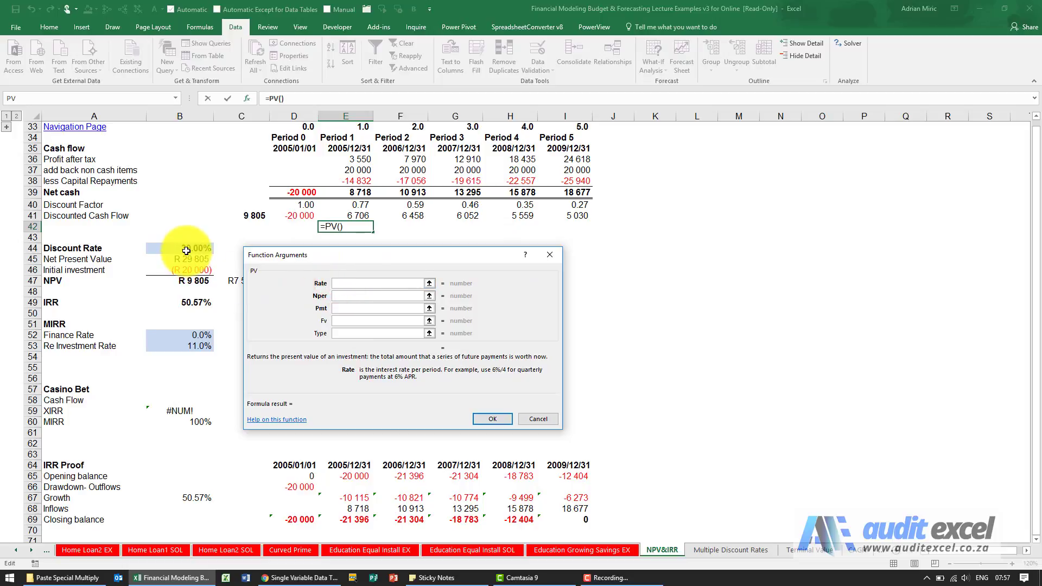
click(350, 296)
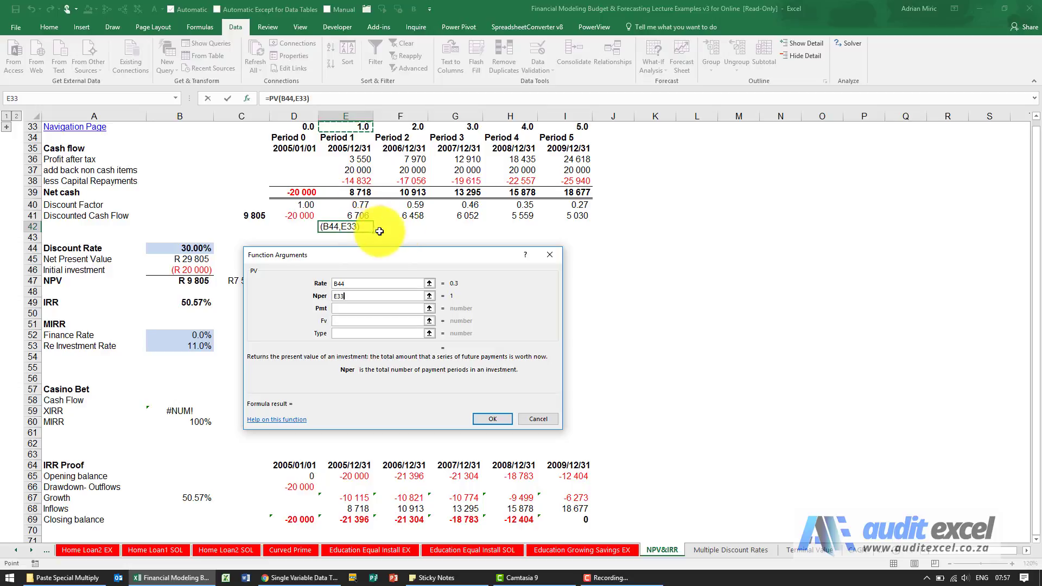
click(364, 307)
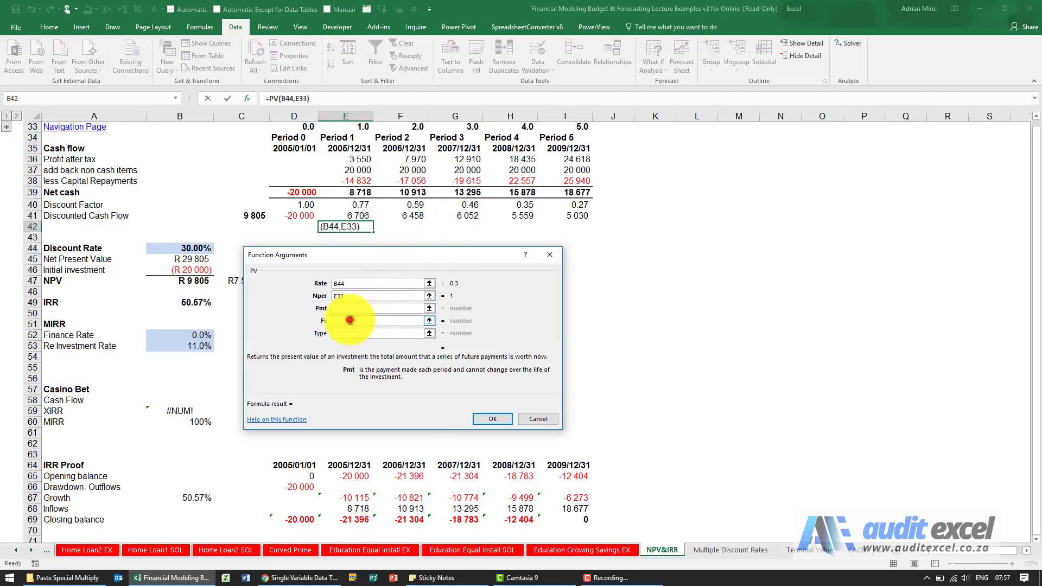
click(350, 320)
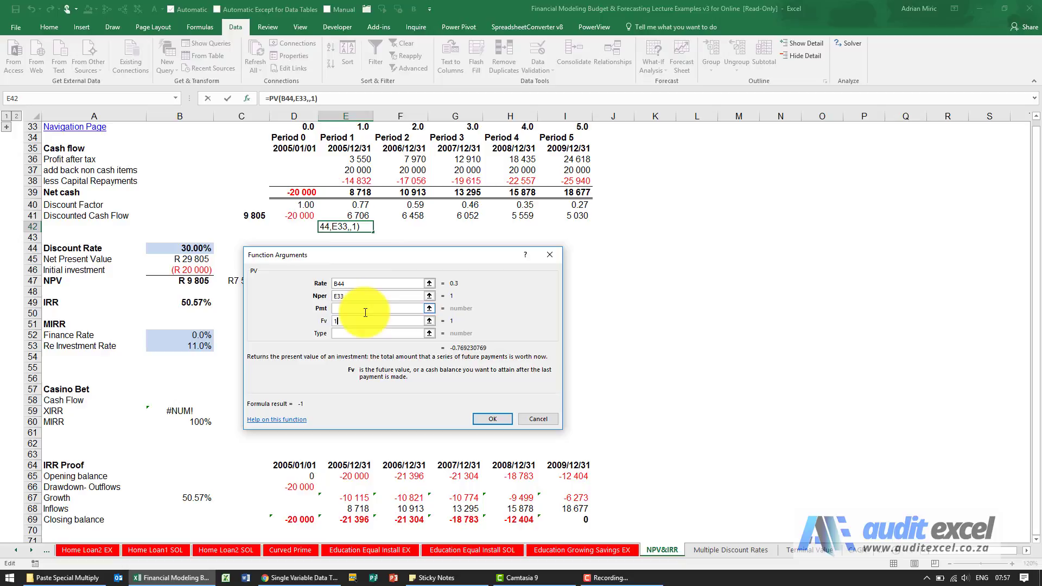
click(342, 332)
text(0)
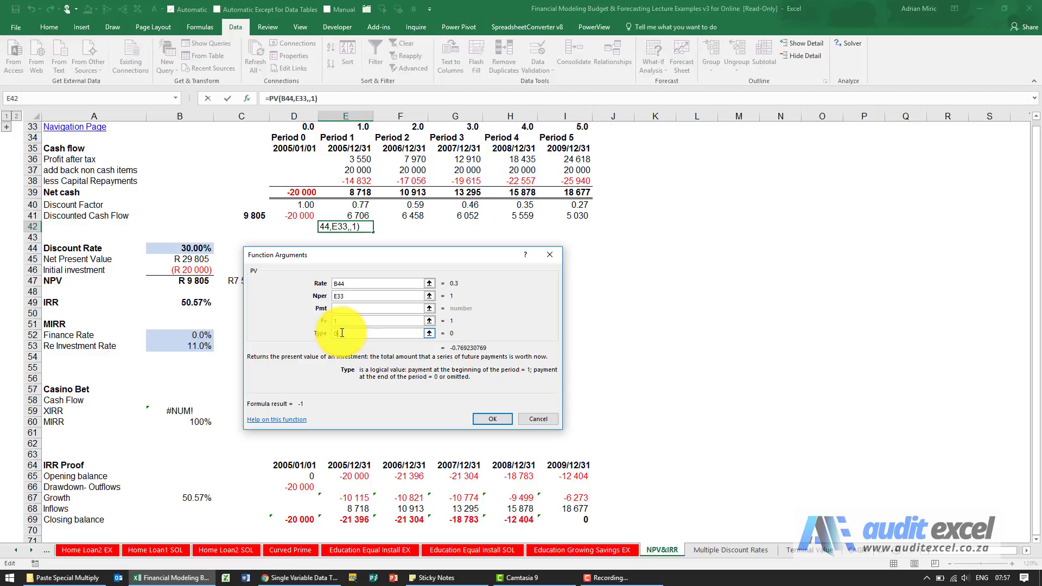
click(480, 417)
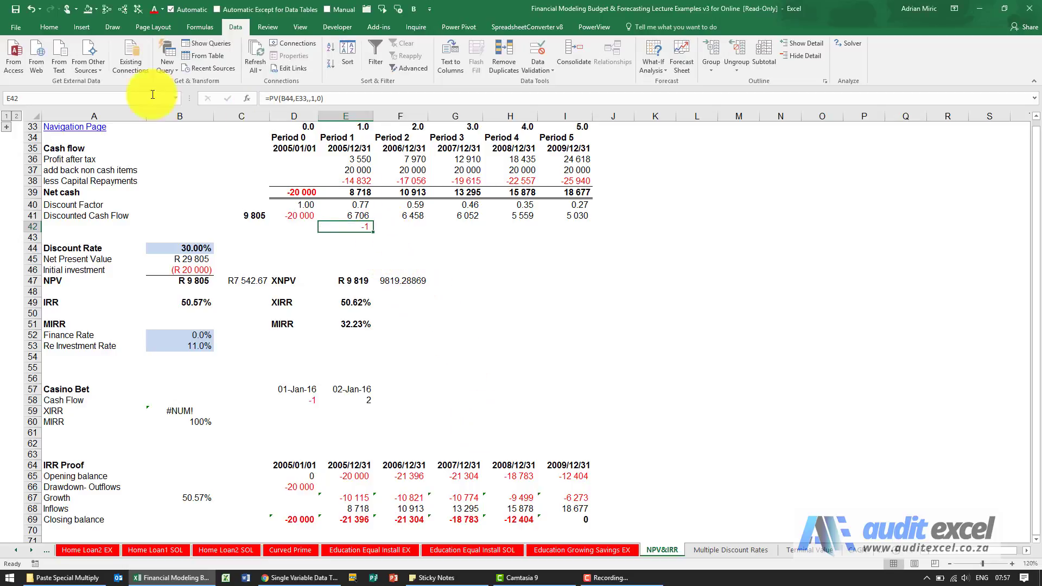
- Show E42 with two decimals and negate its PV formula to get a positive factor
click(50, 26)
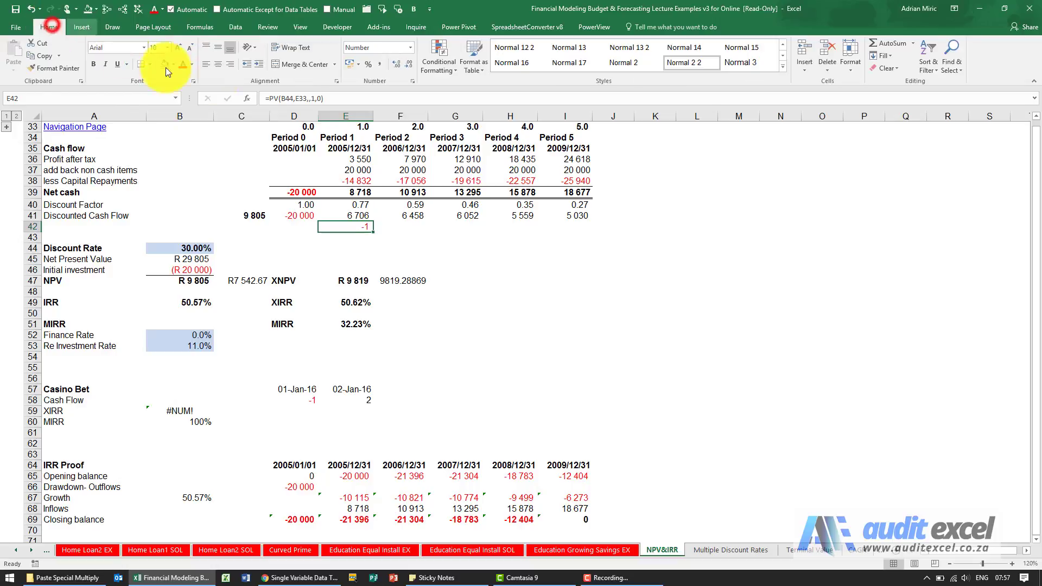
click(397, 64)
click(398, 64)
click(269, 98)
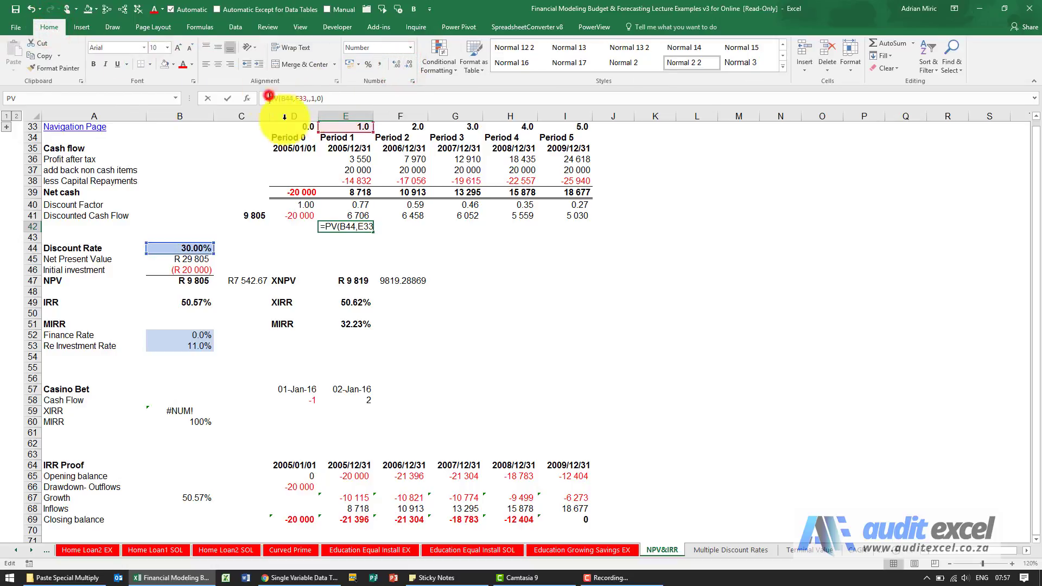
text(-)
key(Return)
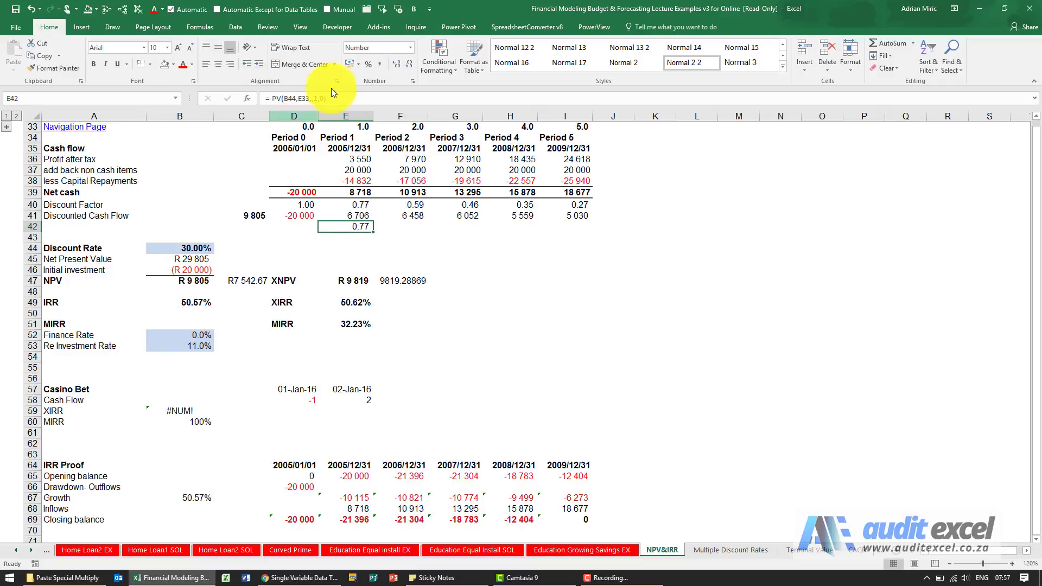
- Lock the rate reference to $B$44 and copy the factor across E42:I42
click(248, 98)
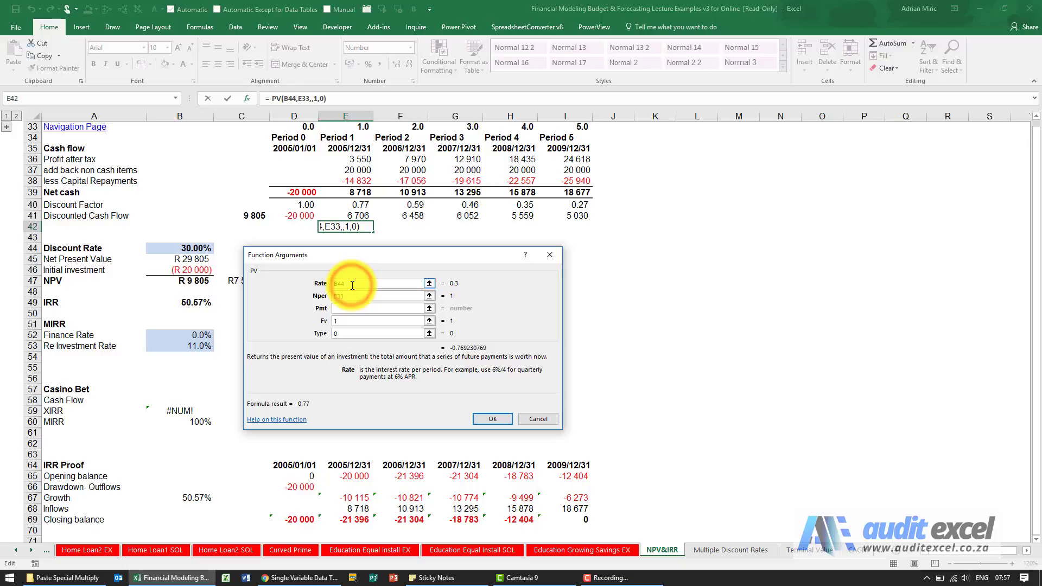
key(F4)
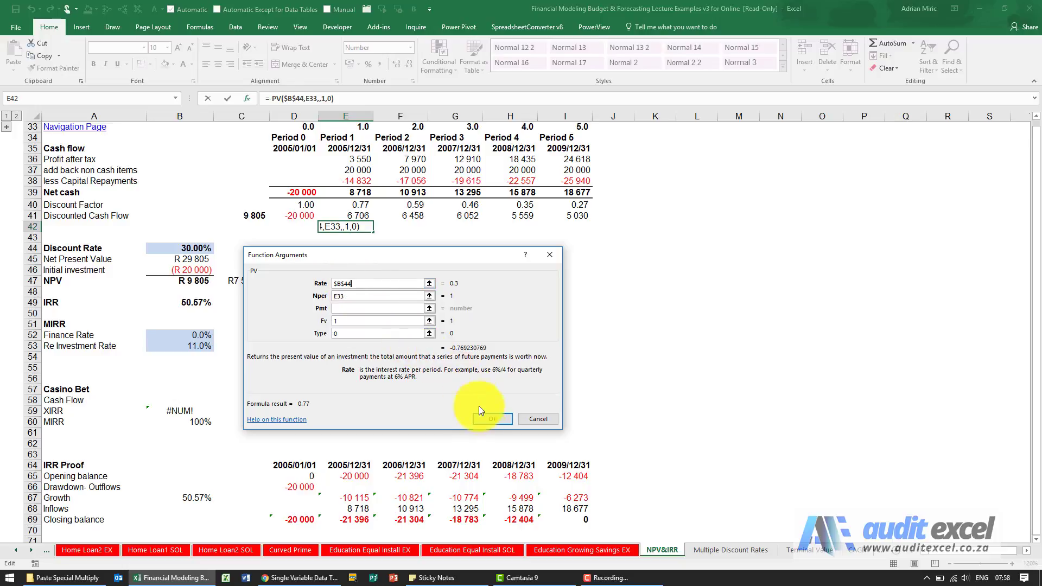
click(486, 414)
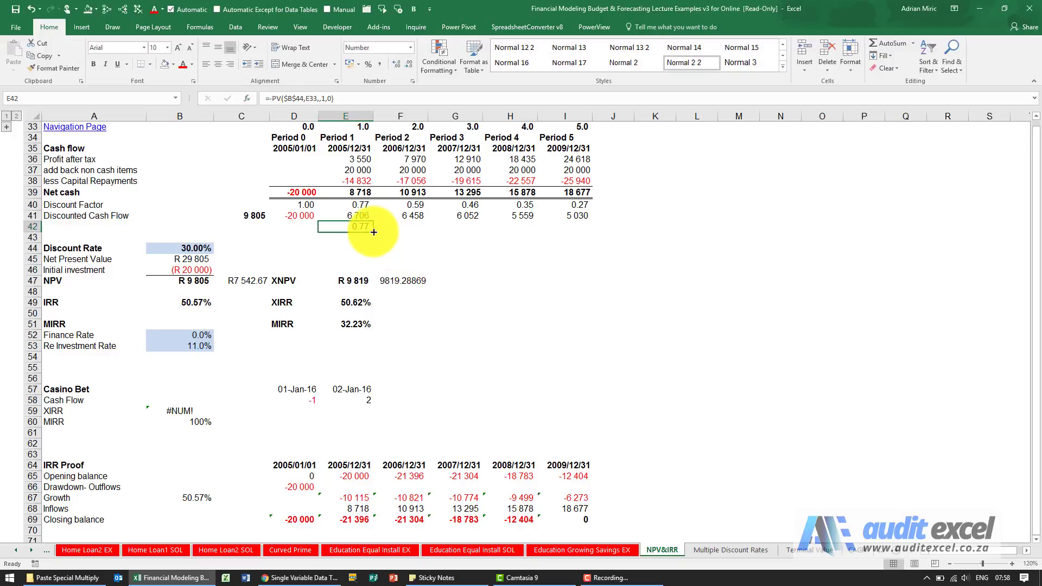
drag(373, 231, 590, 226)
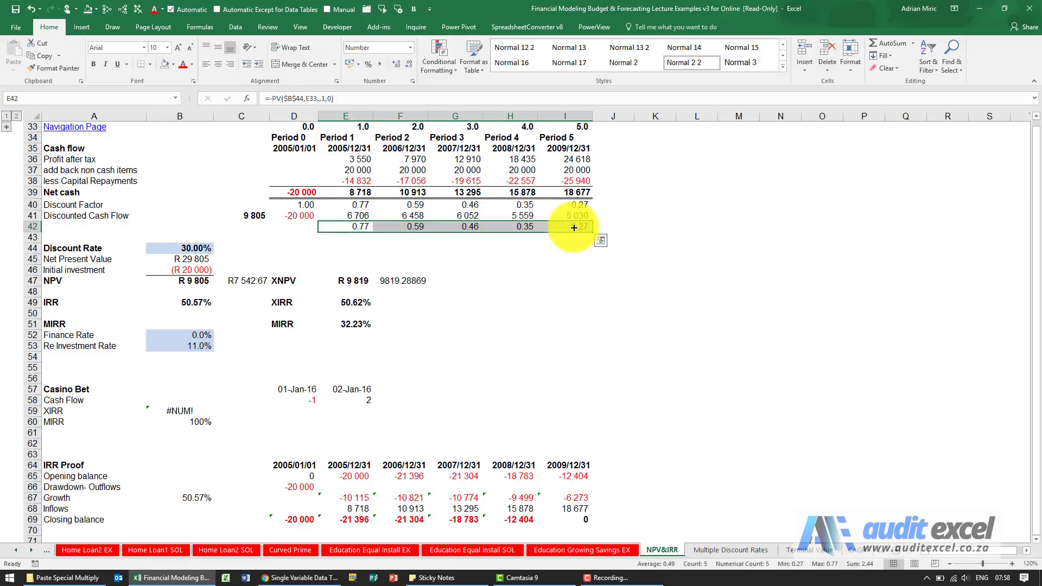
- Check the Period 2 to 4 discount factor formulas and their source cells
click(417, 226)
click(112, 8)
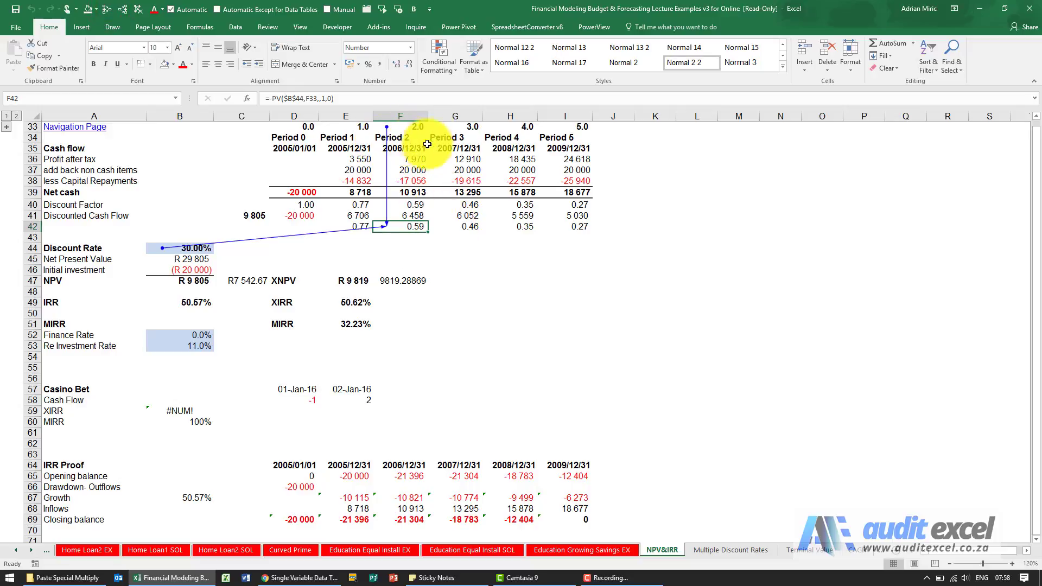
click(456, 223)
click(516, 228)
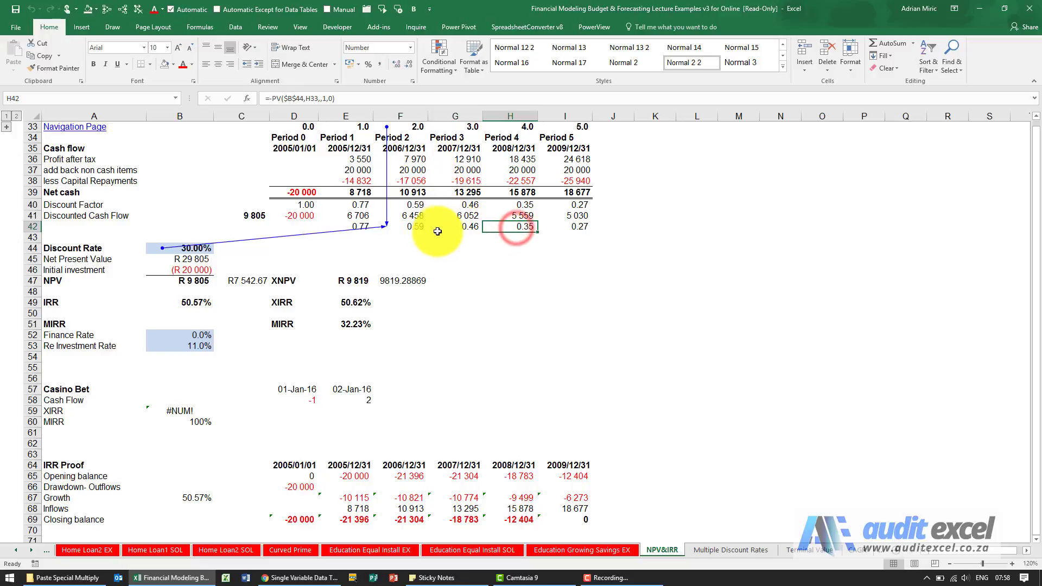
click(358, 224)
- Copy E42's discount factor formula into D42 for Period 0
key(ctrl+c)
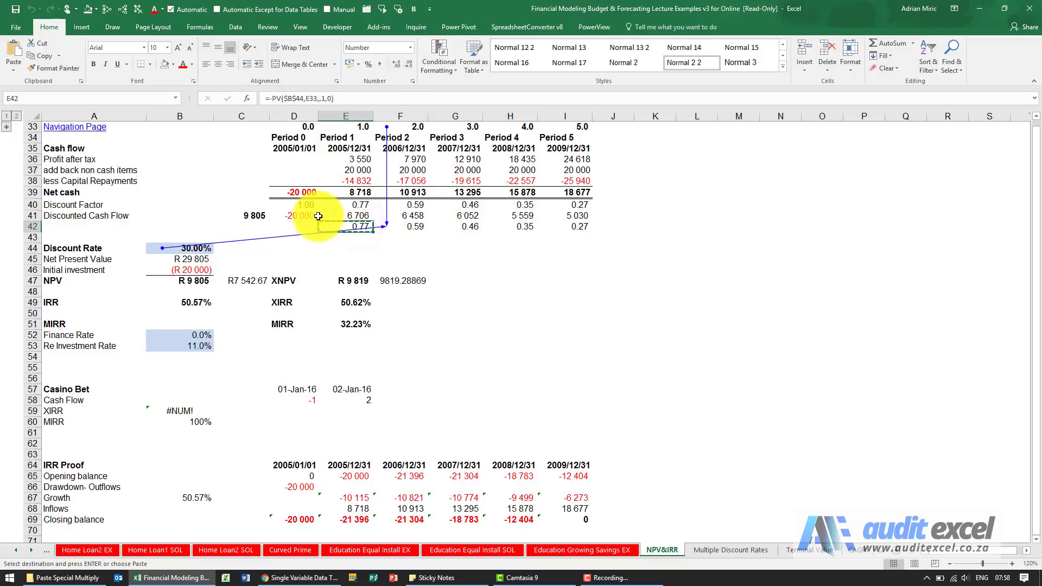
click(315, 225)
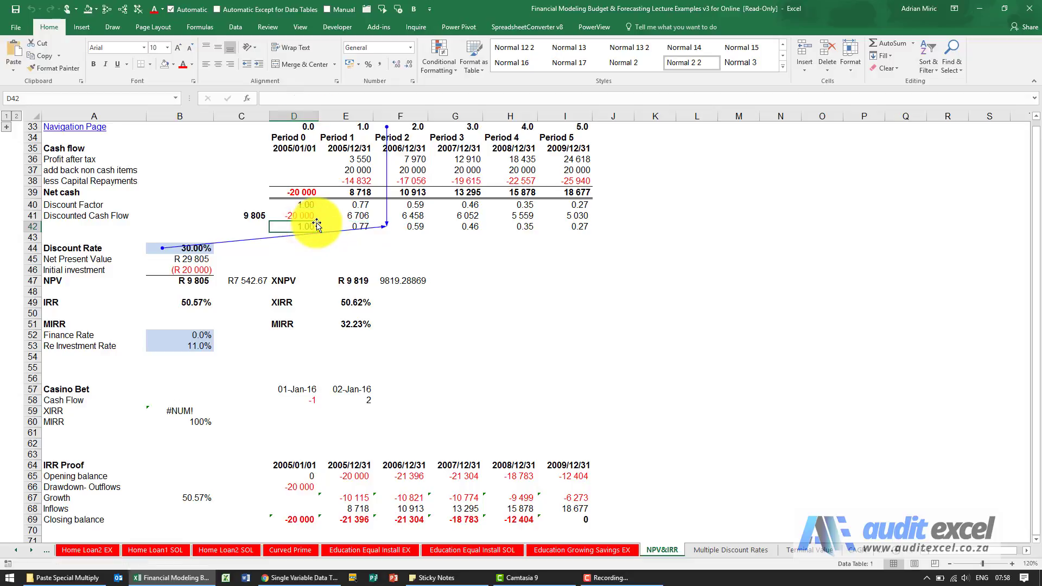
key(ctrl+v)
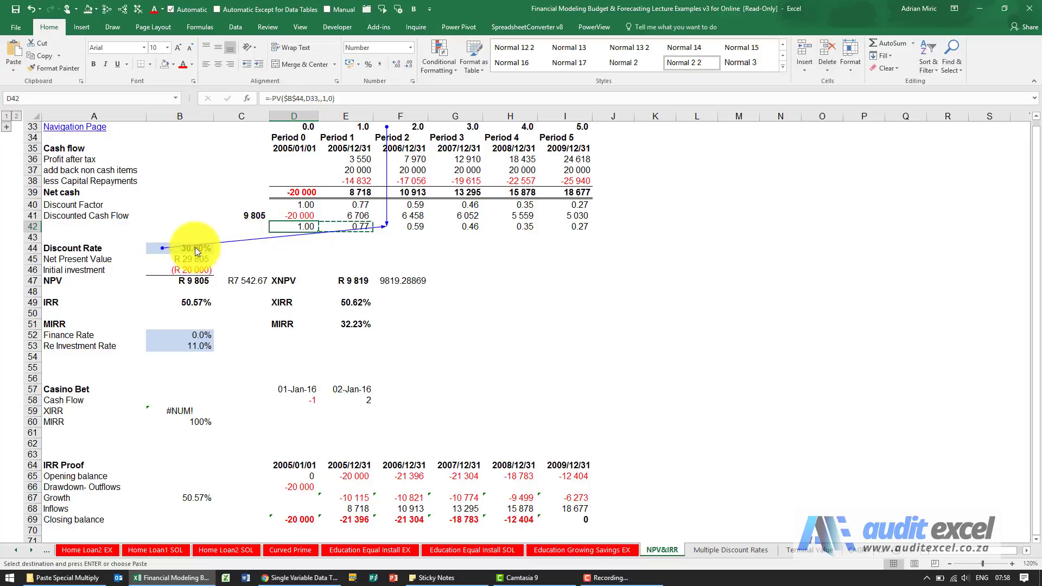
click(135, 14)
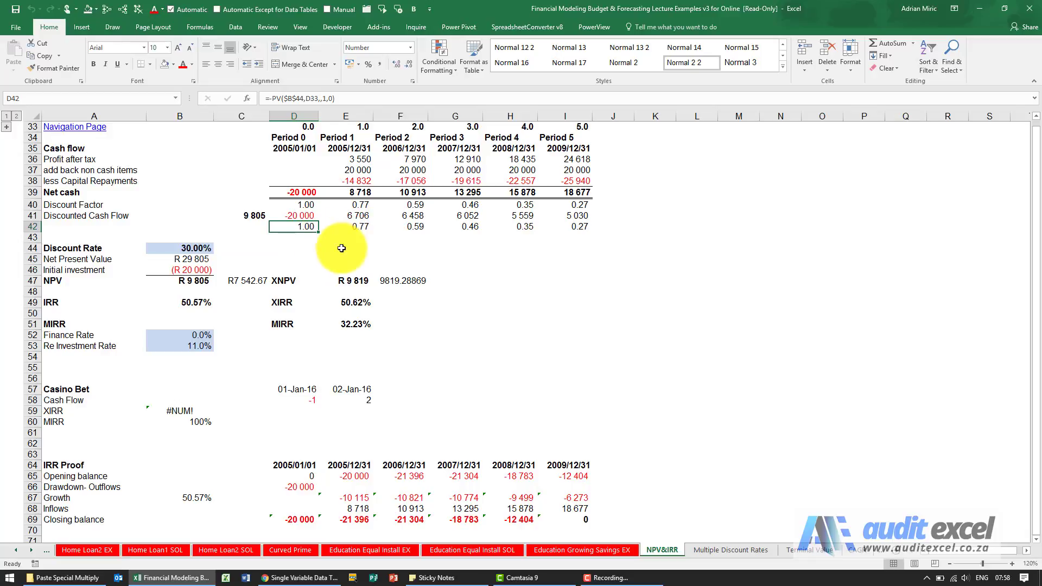
- Enter =D42*D39 in D43 and copy it across E43:I43
click(301, 239)
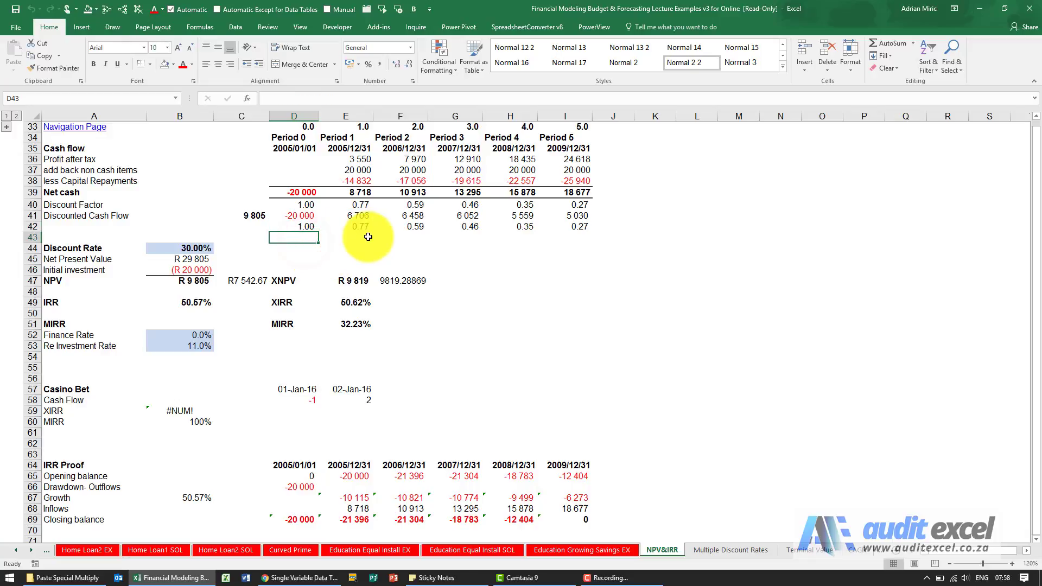
text(=)
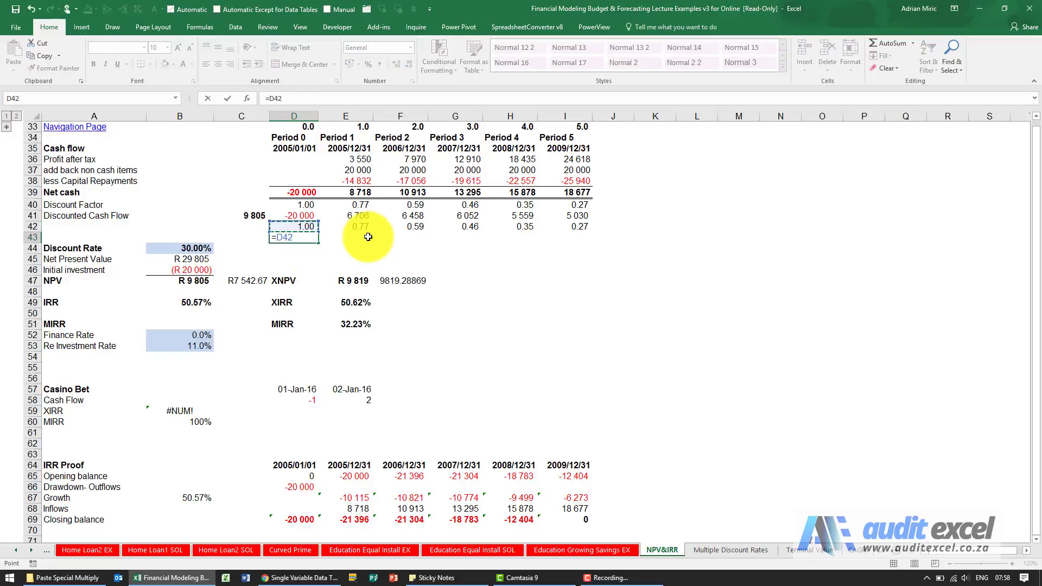
click(306, 192)
key(Return)
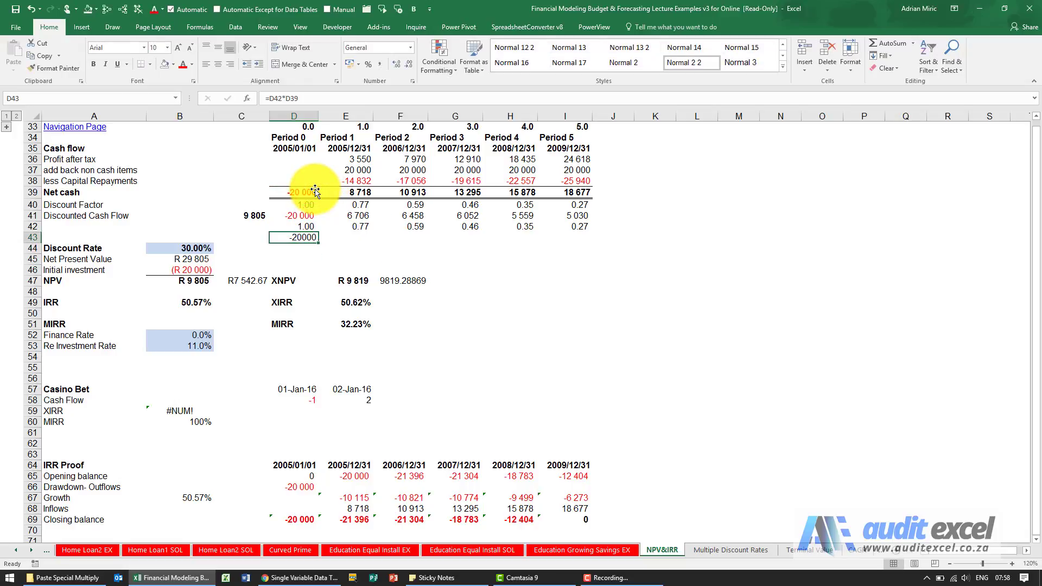
key(ctrl+c)
key(shift+Right)
key(shift+Right)
key(shift+Right)
key(shift+Right)
key(shift+Right)
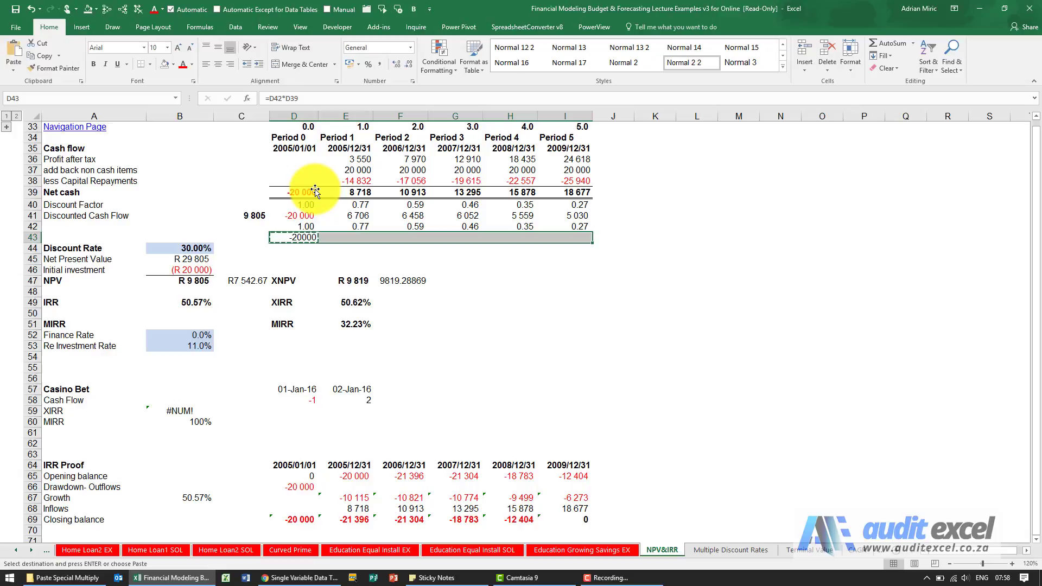
key(ctrl+v)
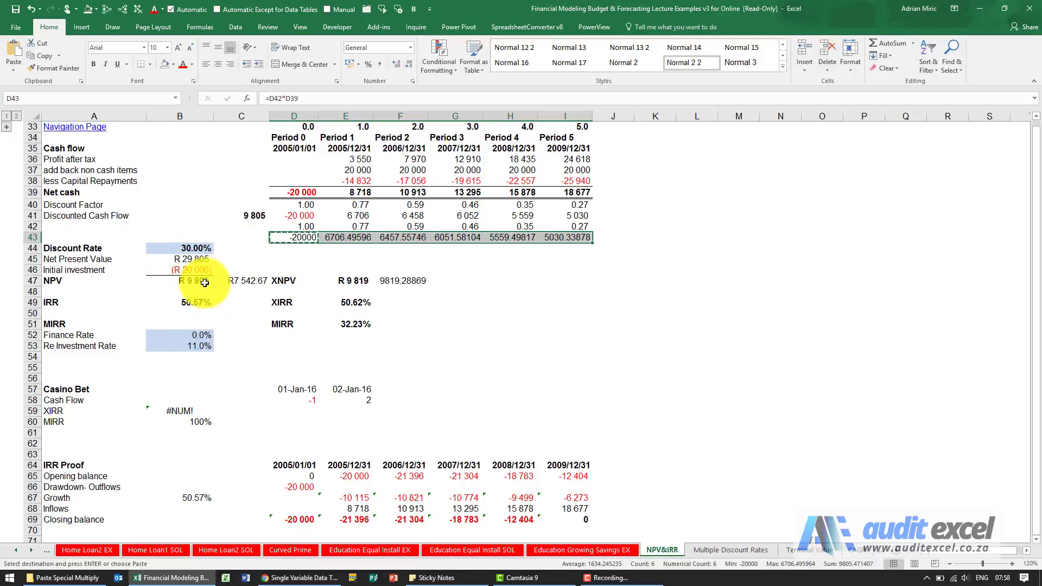
- Clear the helper rows across D42:I44
click(289, 240)
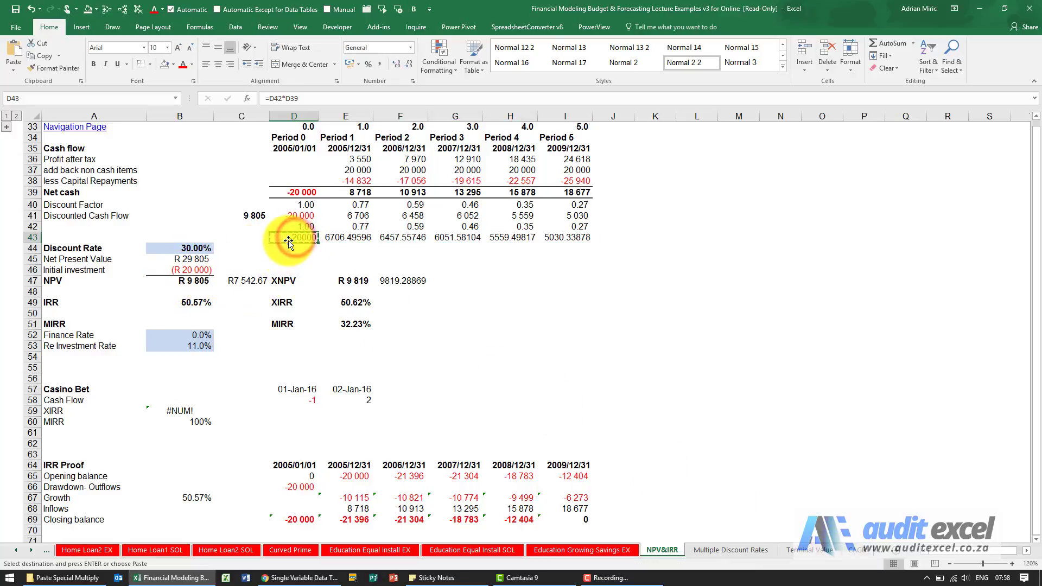
drag(294, 226, 575, 234)
key(Delete)
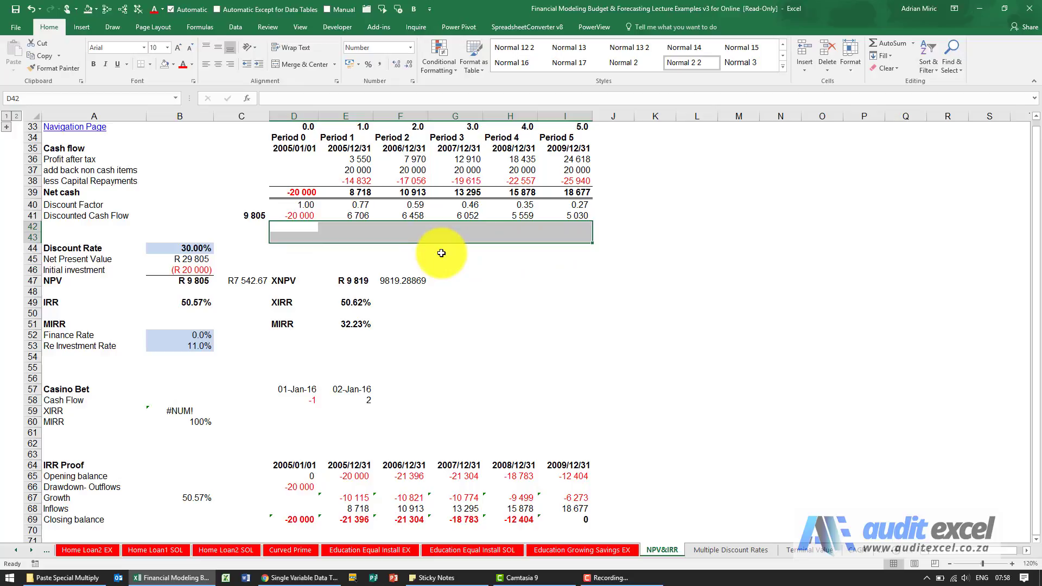
click(361, 205)
click(409, 206)
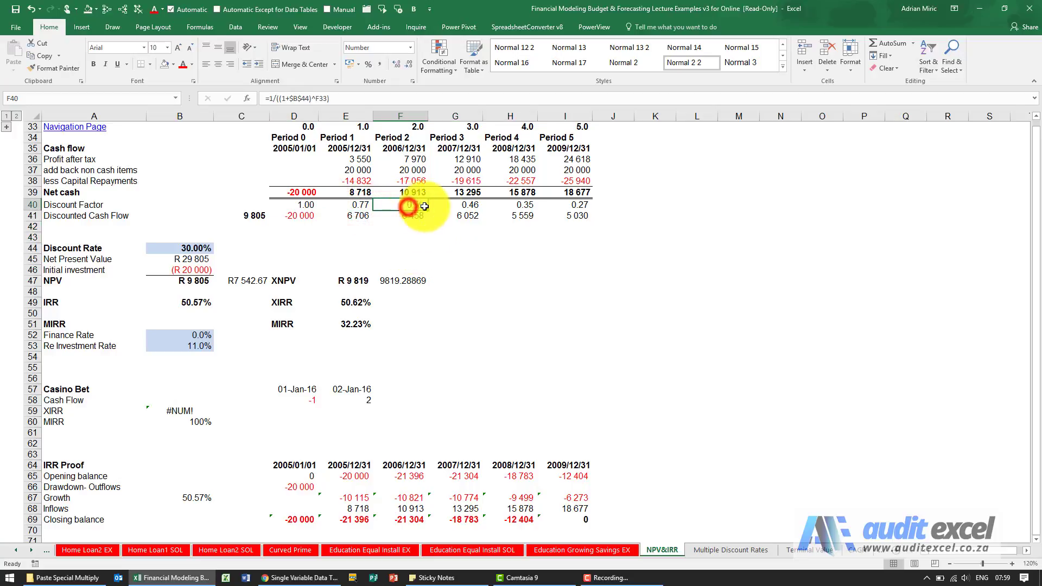
click(460, 206)
click(510, 207)
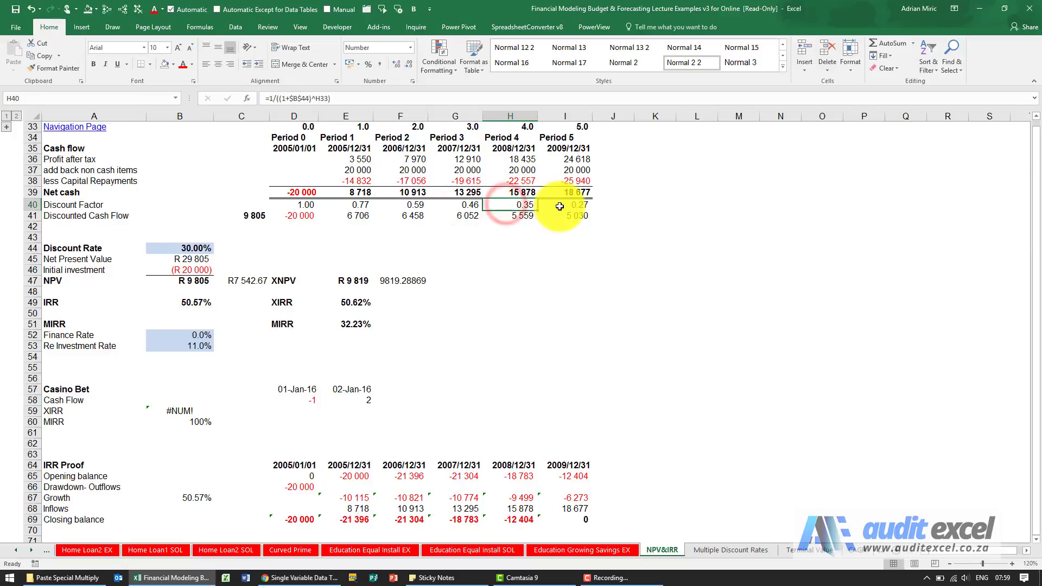
click(559, 206)
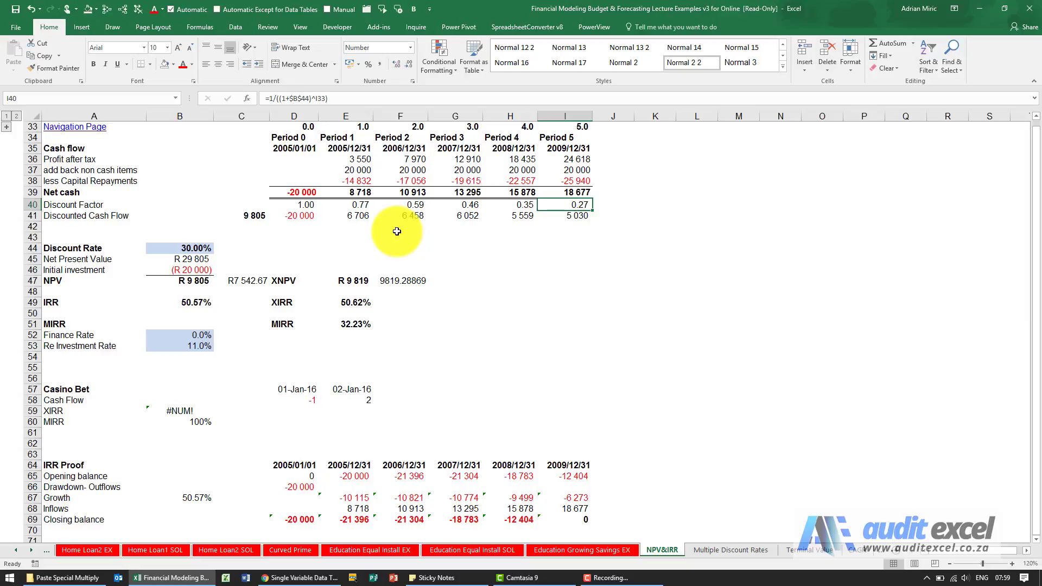
click(365, 191)
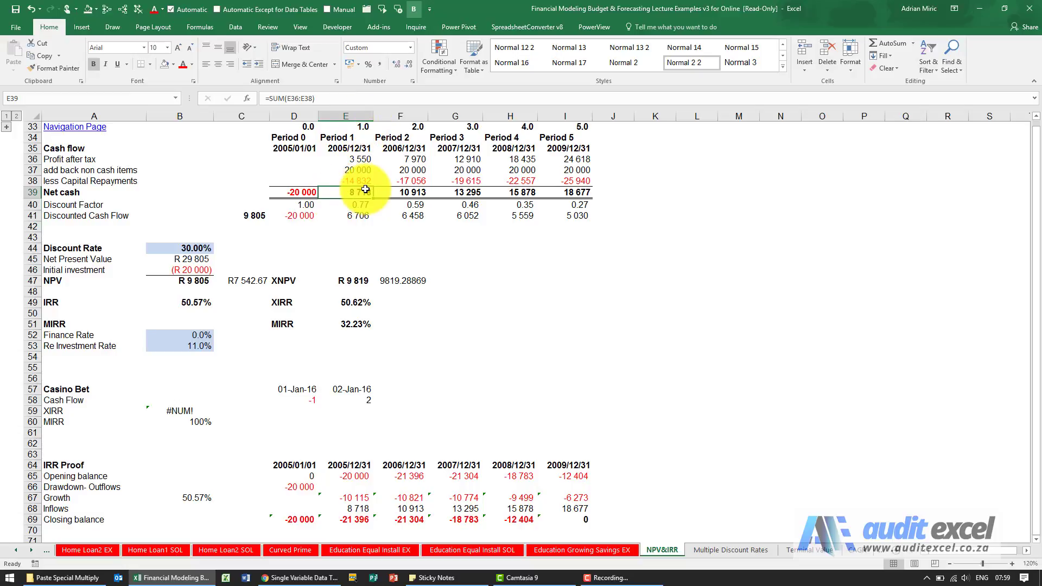
- Change the Period 1 timing in E33 to 0.5
click(354, 126)
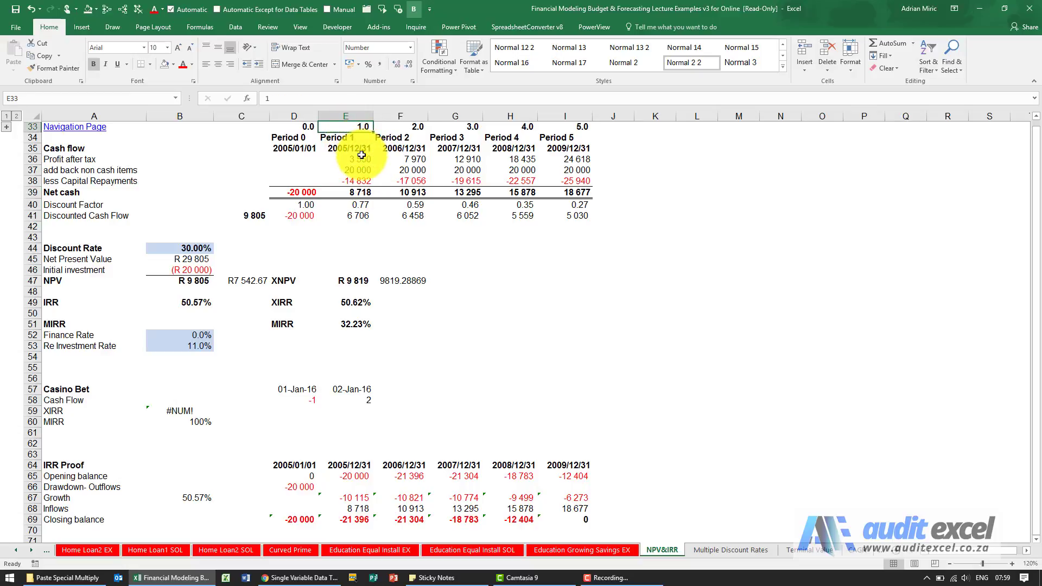
text(.5)
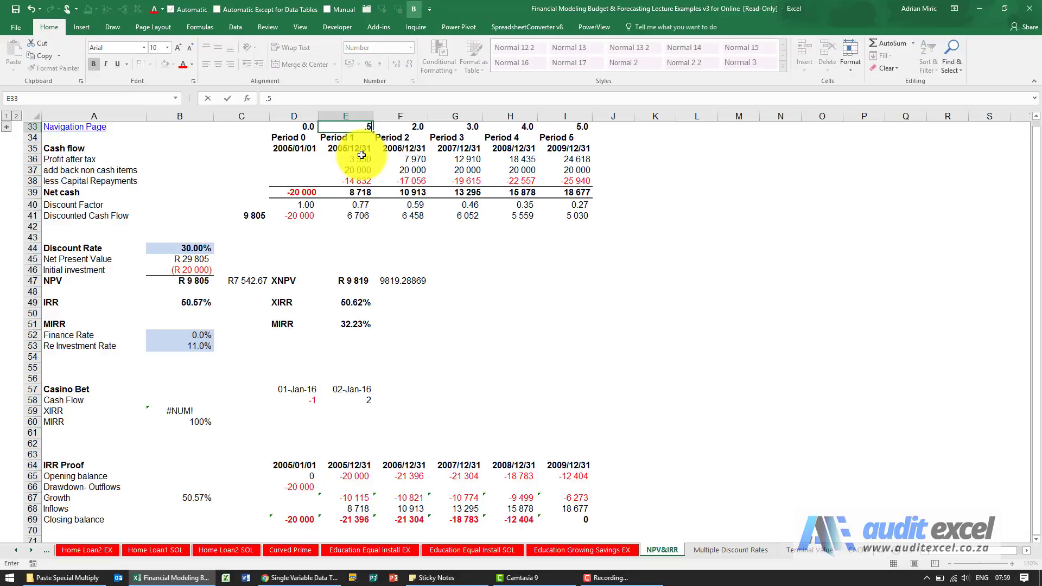
key(Return)
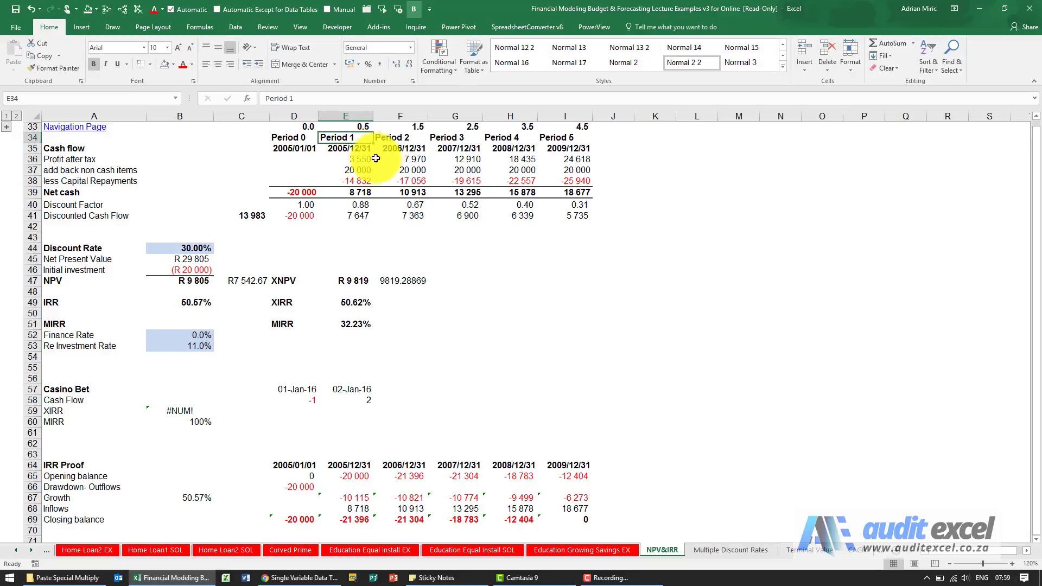
- Review the recalculated periods, discount factors and the 13 983 discounted cash flow total
click(407, 126)
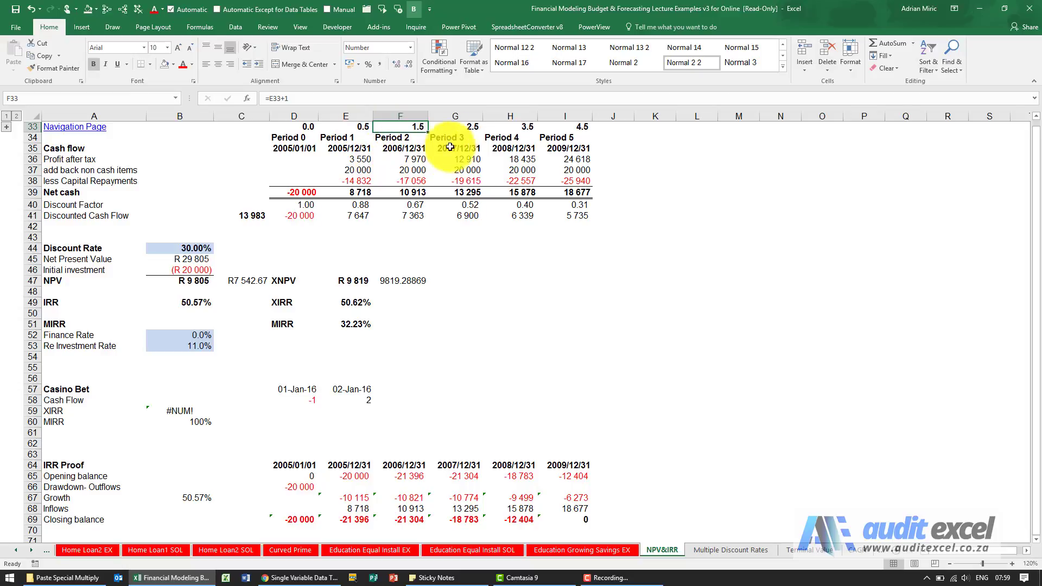
click(359, 205)
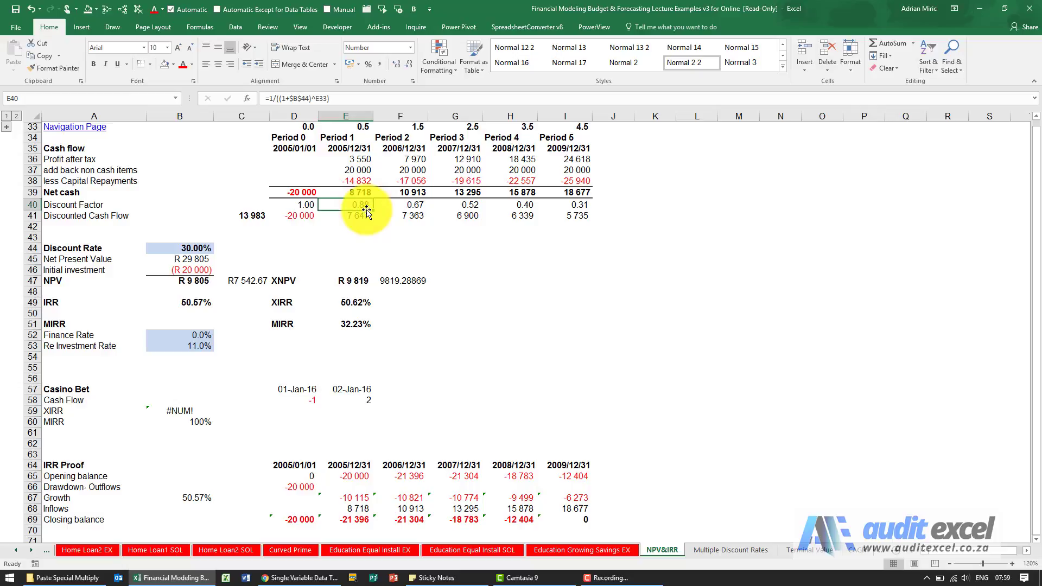
click(365, 216)
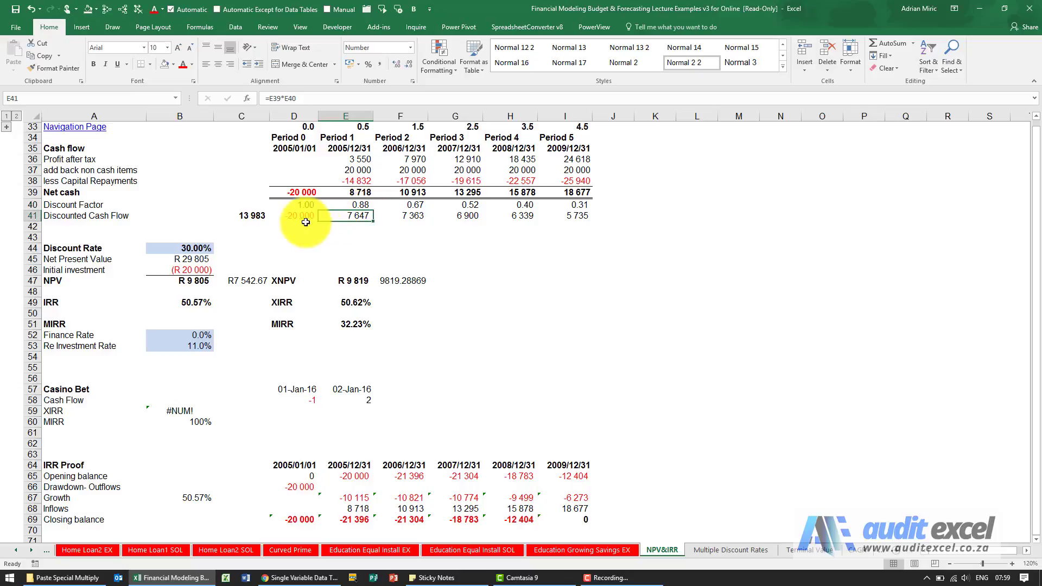
click(257, 216)
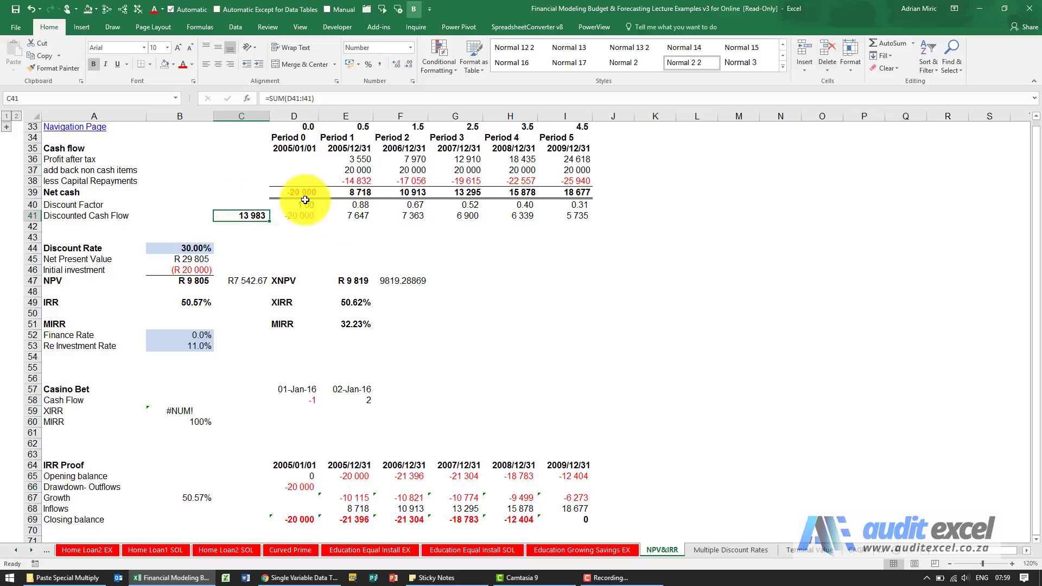